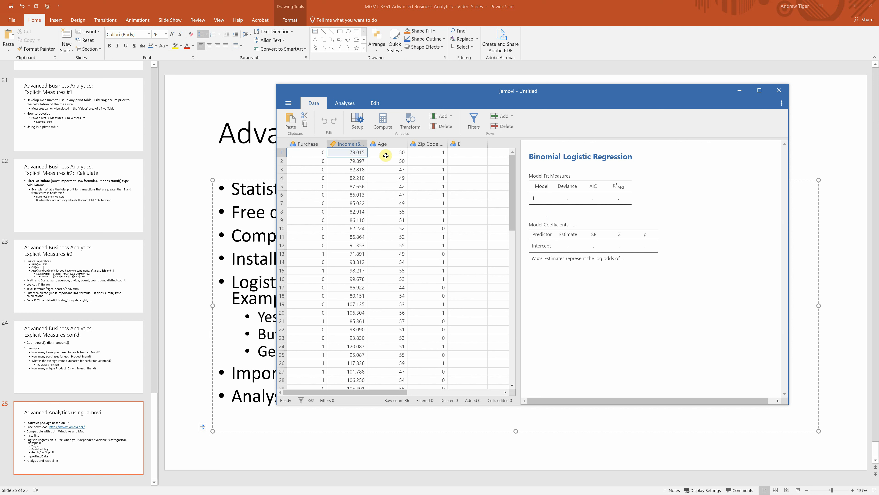
- Start a binomial logistic regression with two outcomes on the imported purchase data
click(386, 156)
click(427, 153)
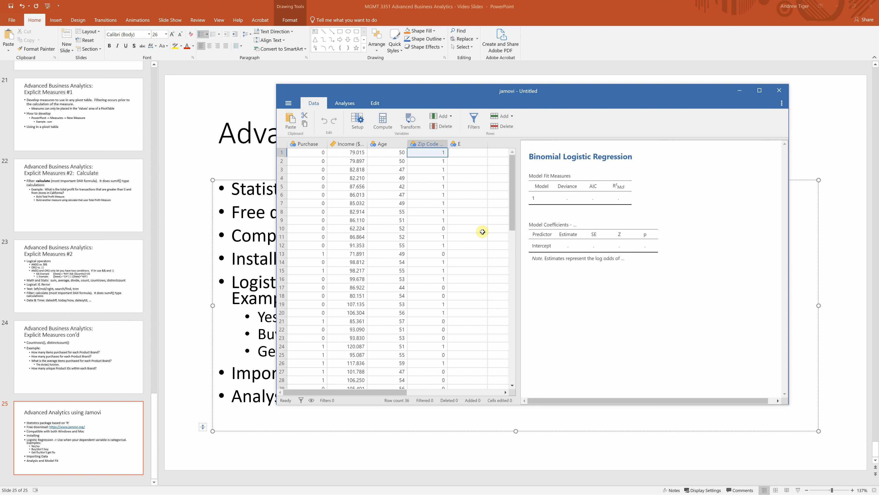
click(347, 104)
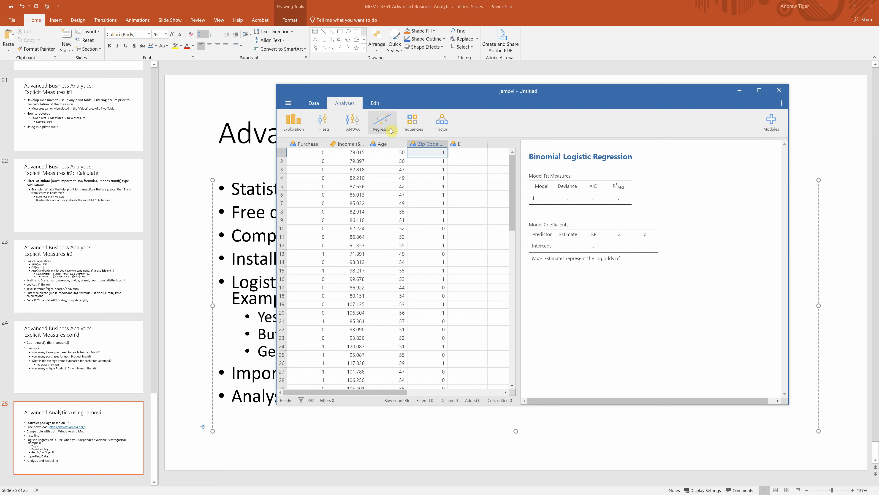
click(386, 123)
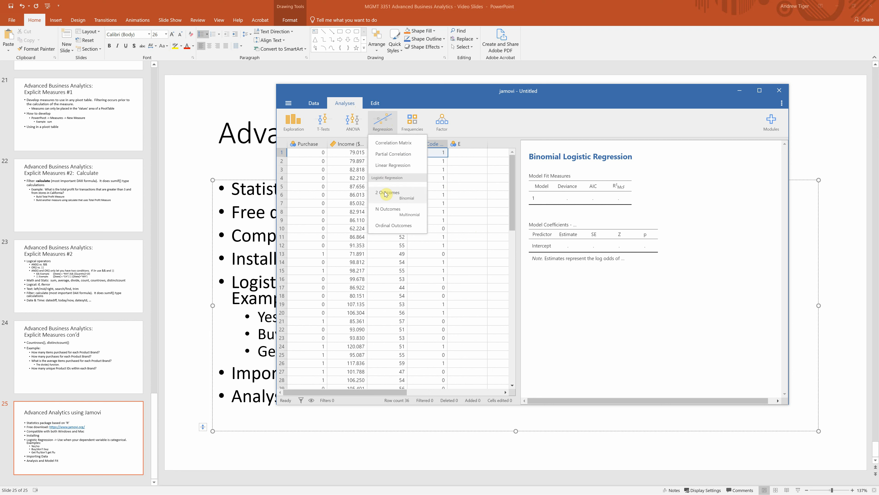
click(309, 153)
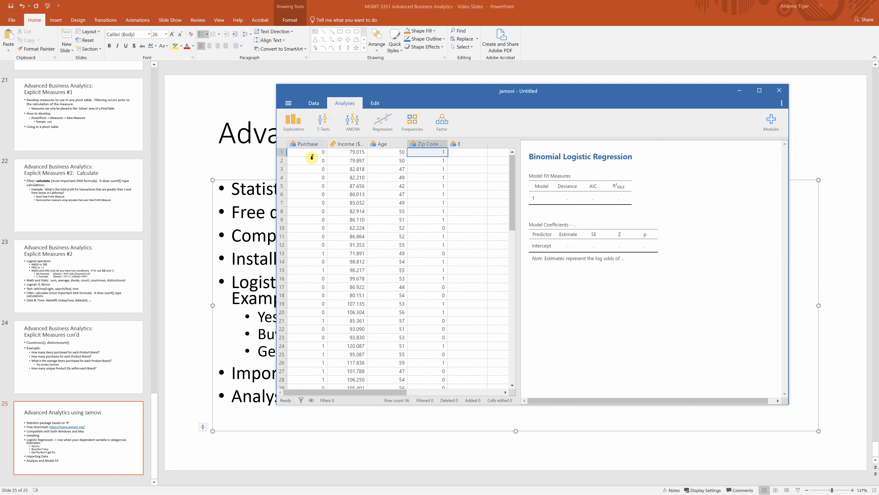
click(383, 121)
click(380, 193)
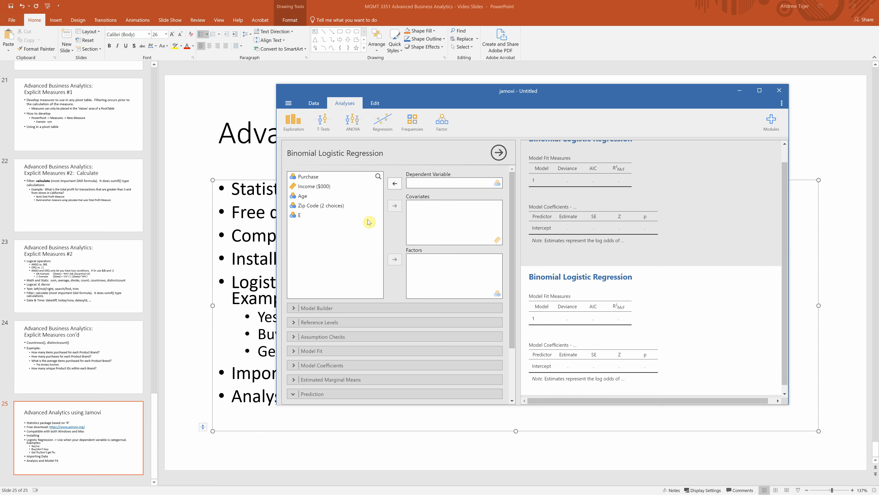
- Assign Purchase as the dependent variable and Income ($000) as a covariate, and view the model coefficients
click(315, 179)
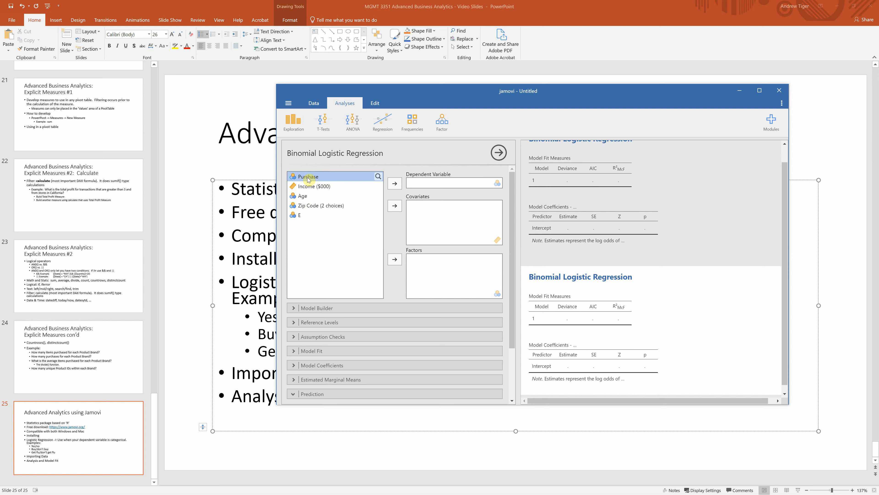
click(395, 184)
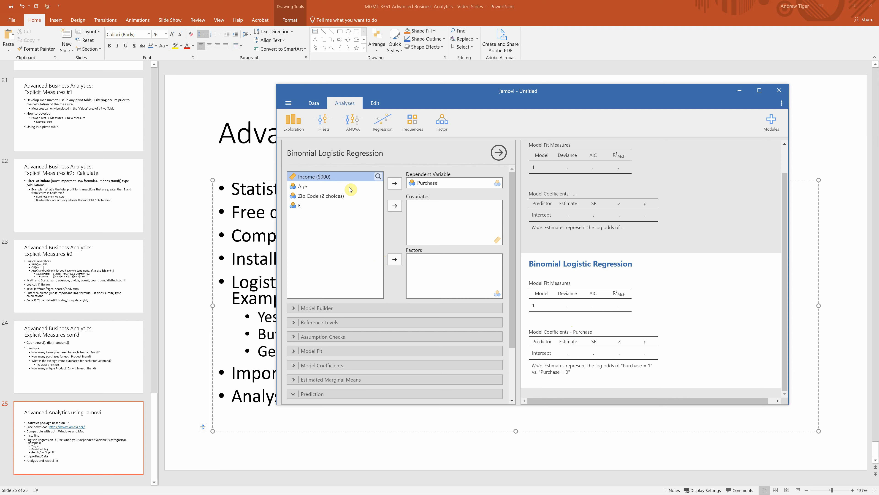
click(394, 207)
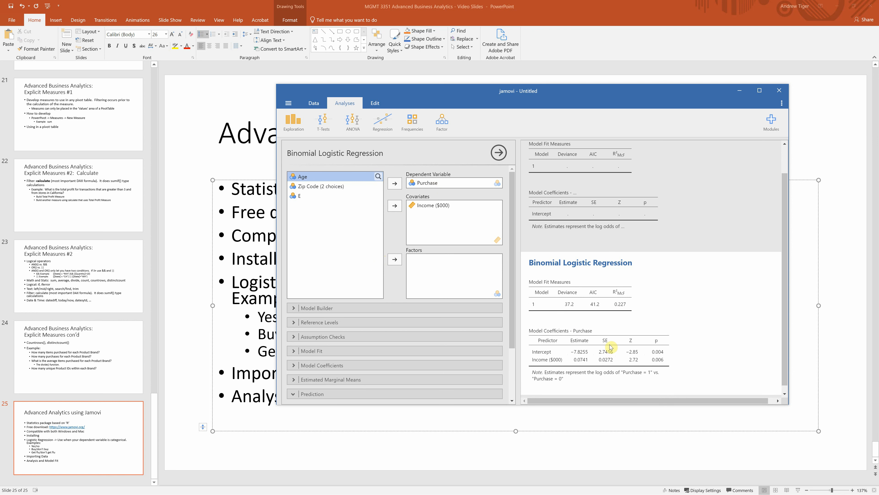
scroll(610, 346, down, 1)
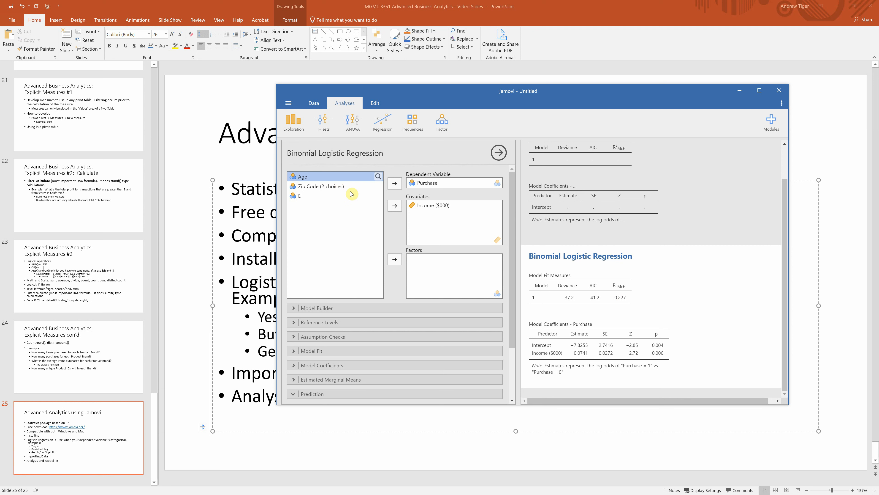
- Replace Income ($000) with Age as the only covariate of the regression
click(435, 208)
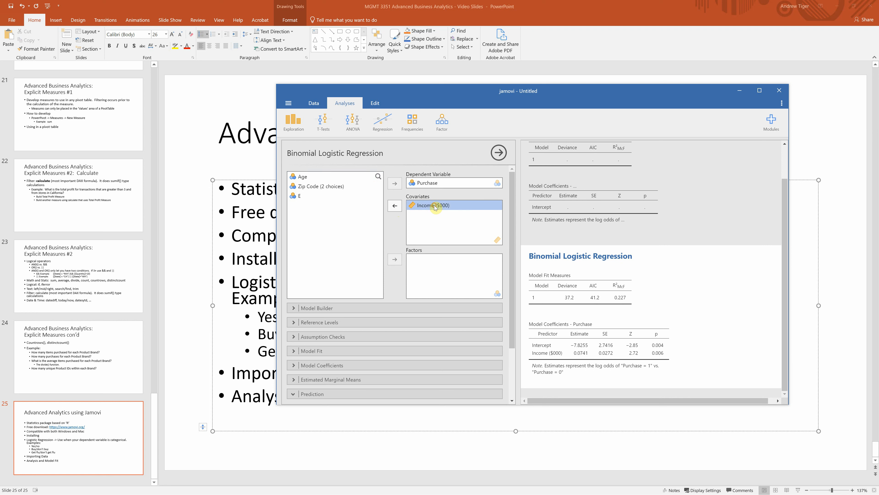
click(394, 205)
click(304, 187)
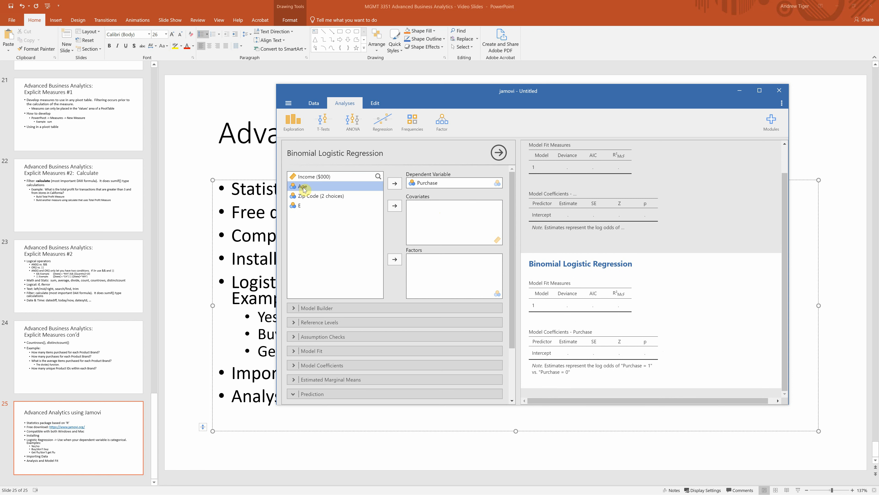
click(395, 206)
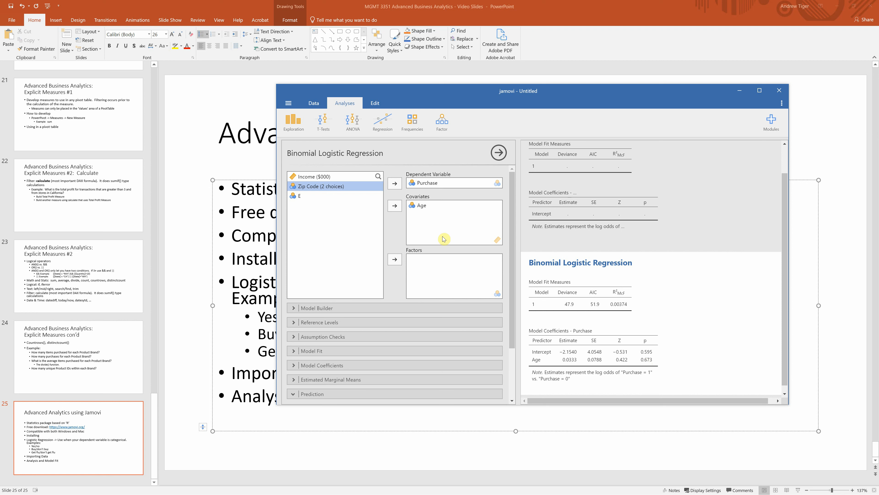
- Replace Age with Zip Code (2 choices) as the only covariate
click(433, 207)
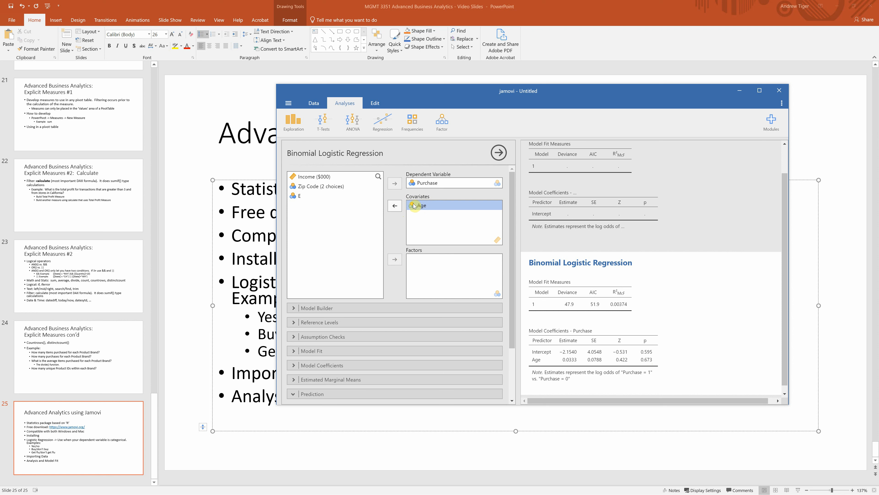
click(393, 206)
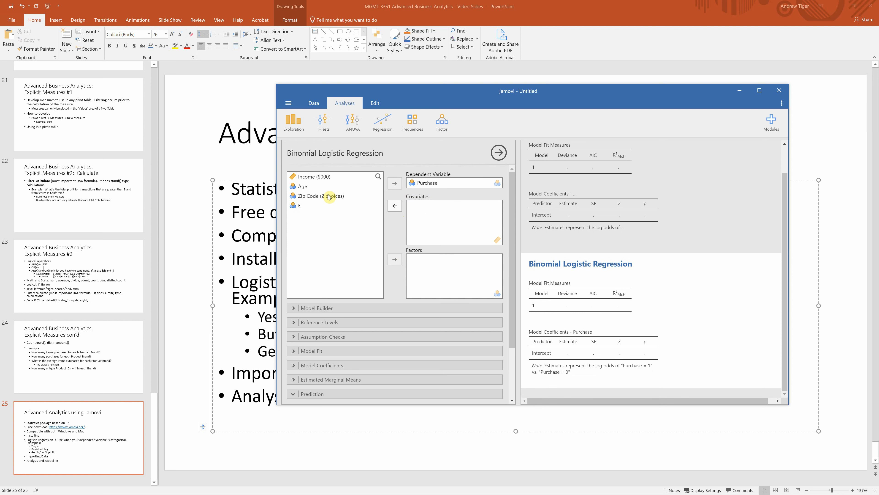
click(329, 196)
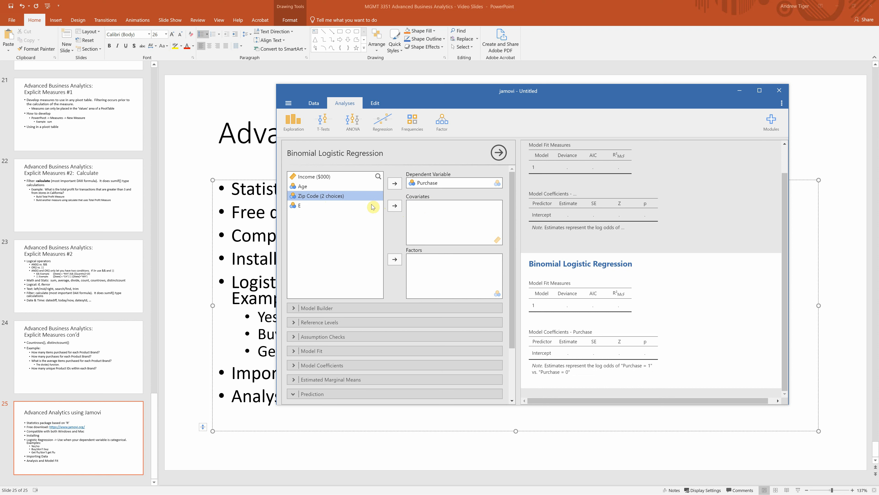
click(394, 206)
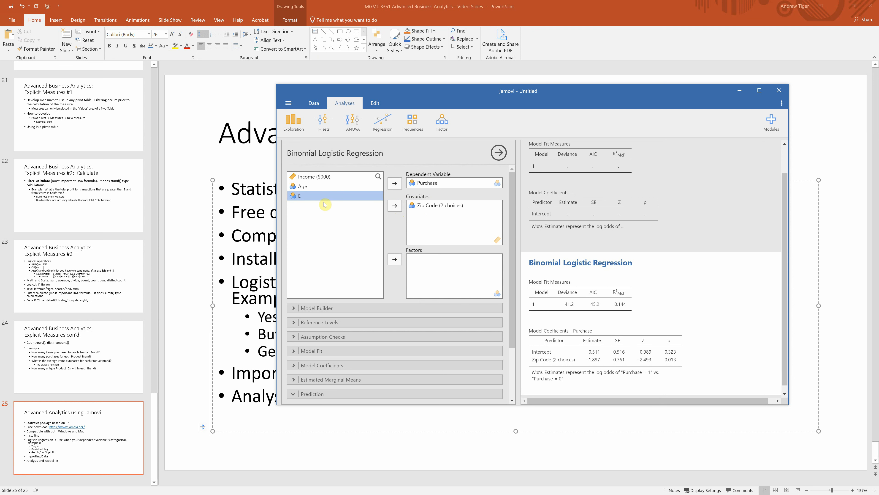
- Move Zip Code (2 choices) from the covariates to the factors
click(432, 205)
click(394, 205)
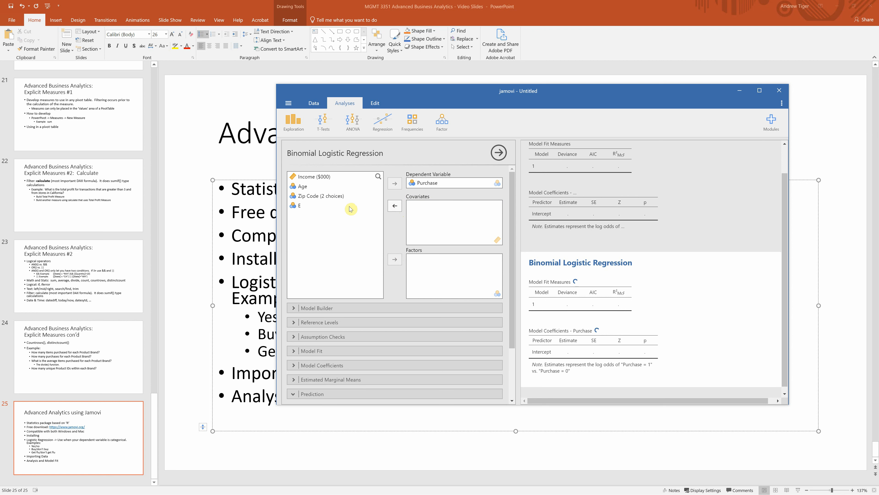
click(333, 195)
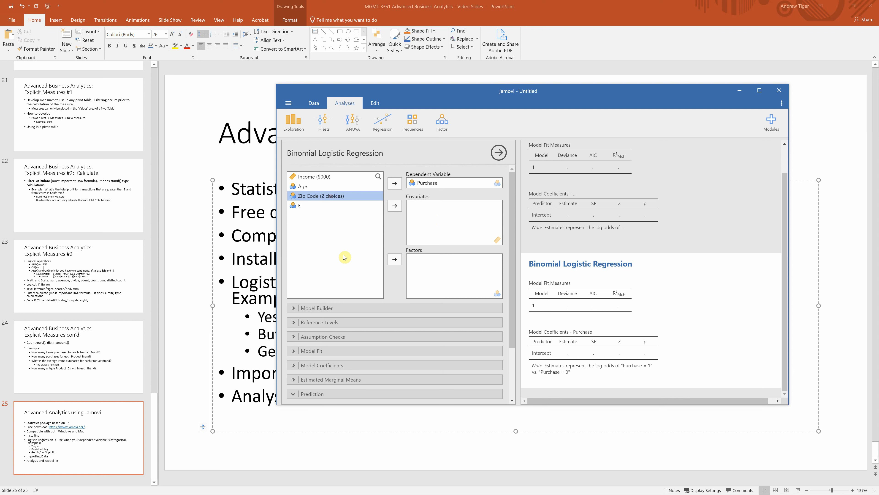
click(394, 260)
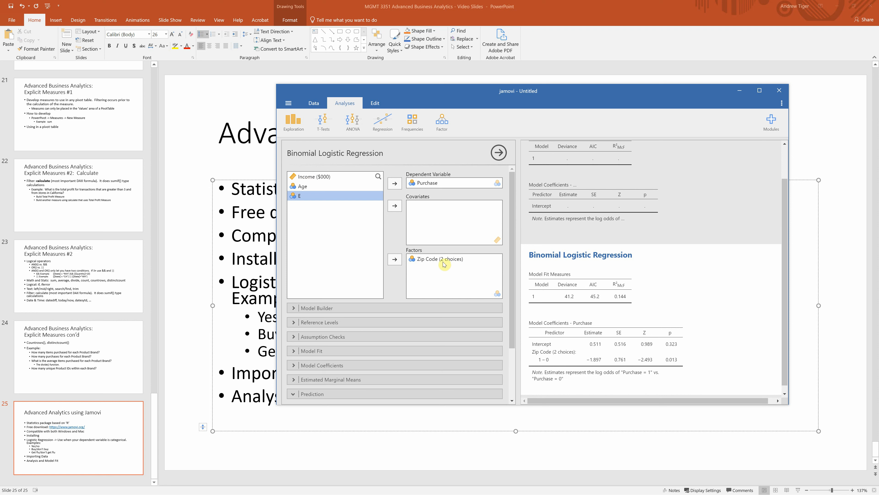
- Add Income ($000) and Age as covariates alongside the zip code factor
click(320, 177)
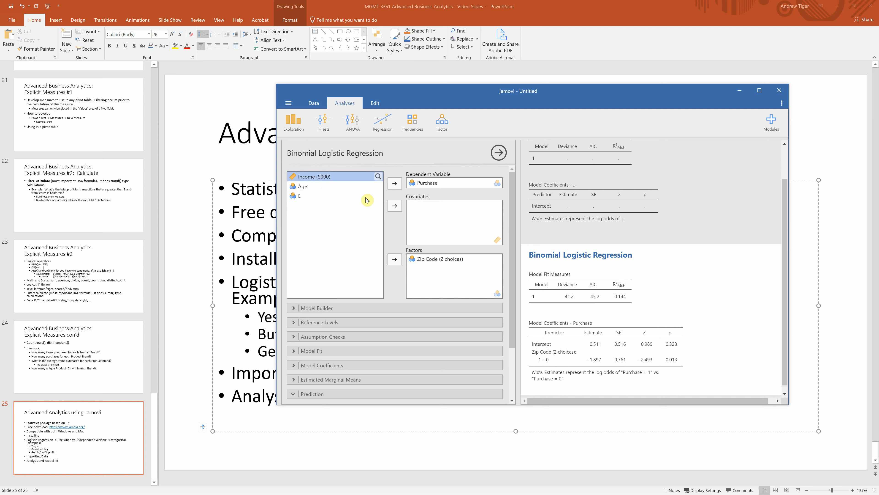
click(395, 205)
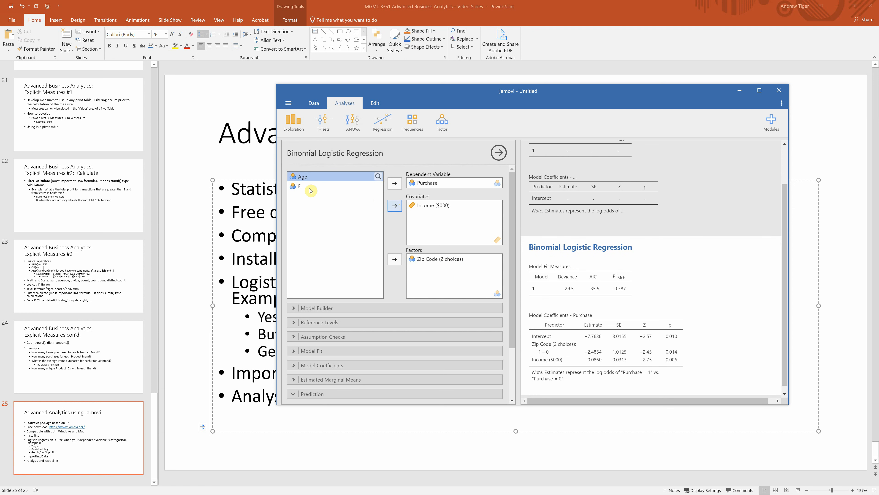
click(395, 206)
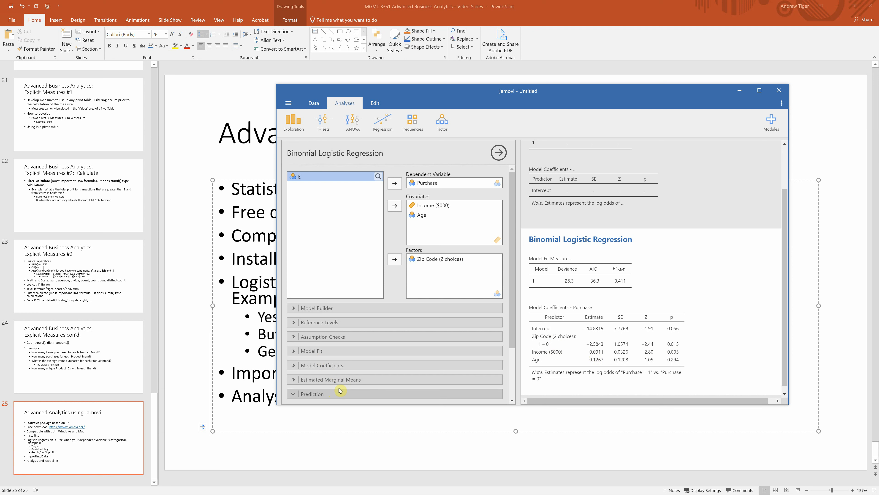
- Look through the Model Builder, Reference Levels and Assumption Checks options, collapsing each one again
drag(508, 321, 512, 262)
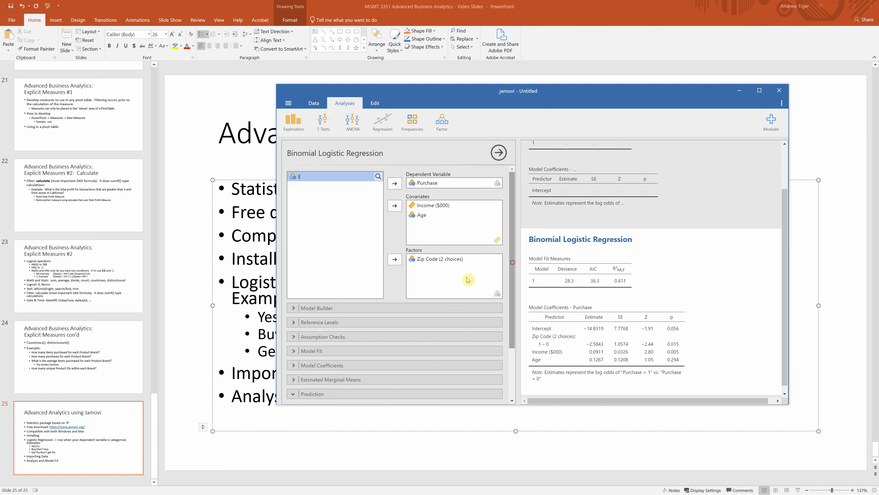
click(295, 308)
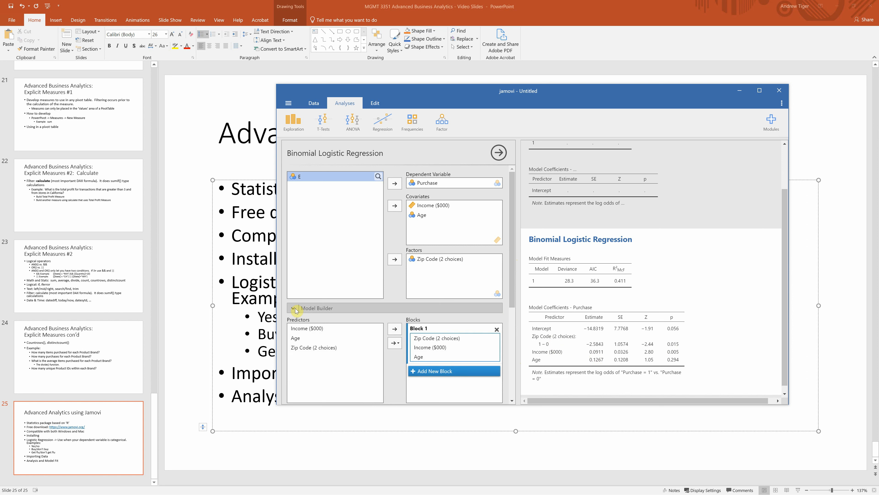
click(295, 308)
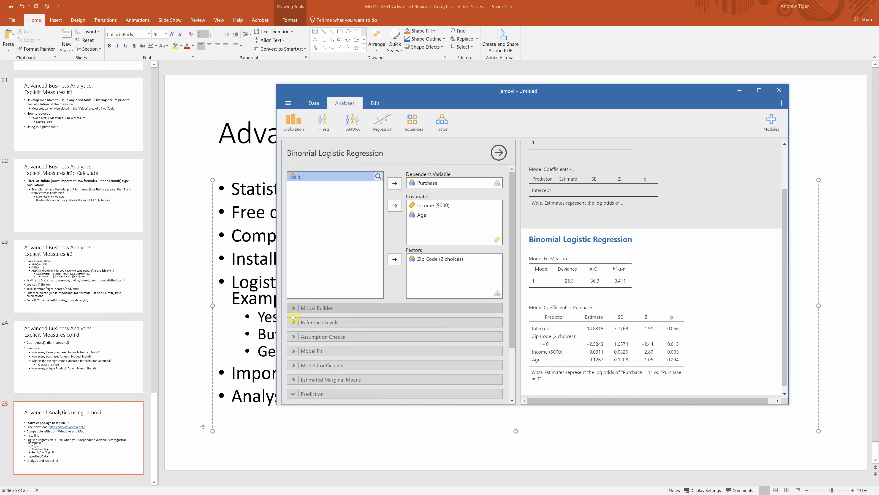
click(292, 322)
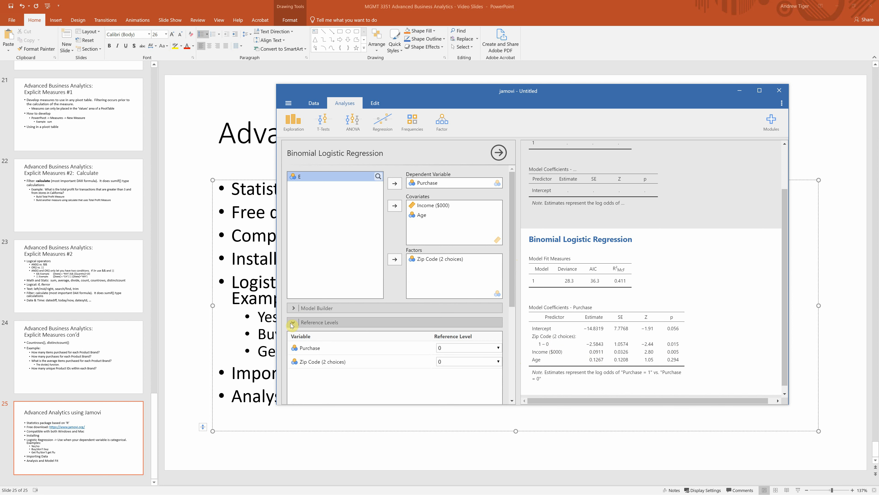
click(291, 323)
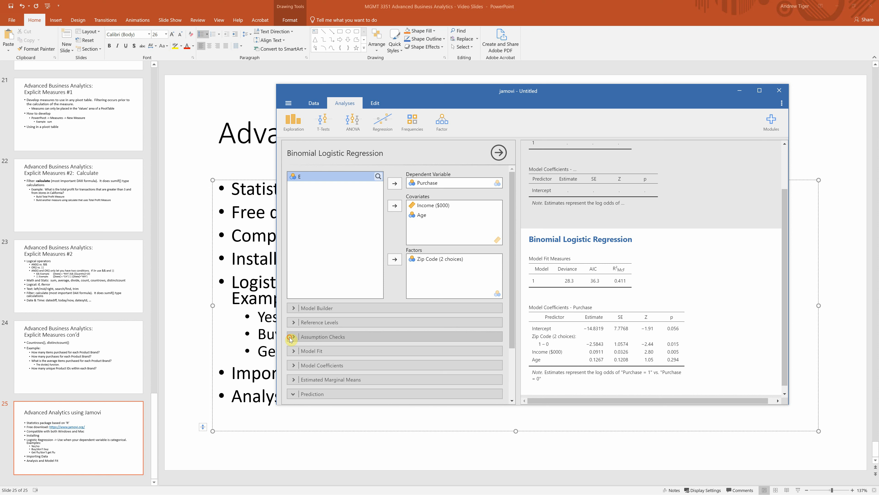
click(291, 337)
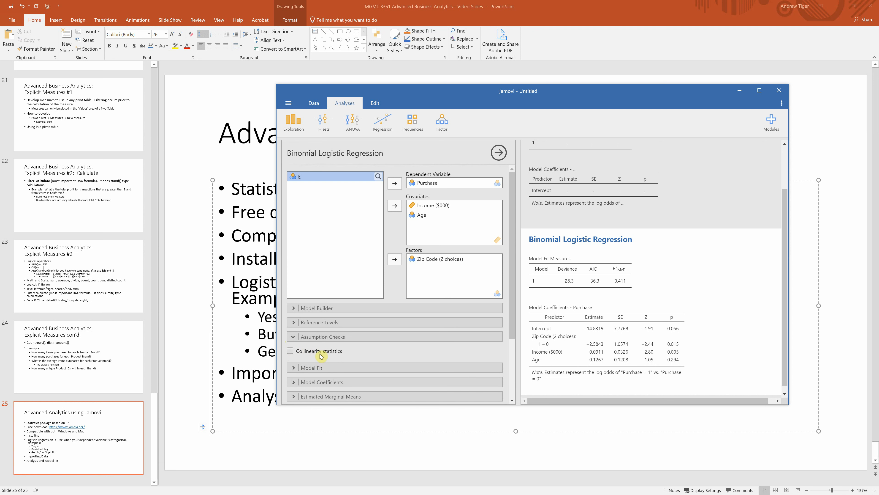
click(293, 338)
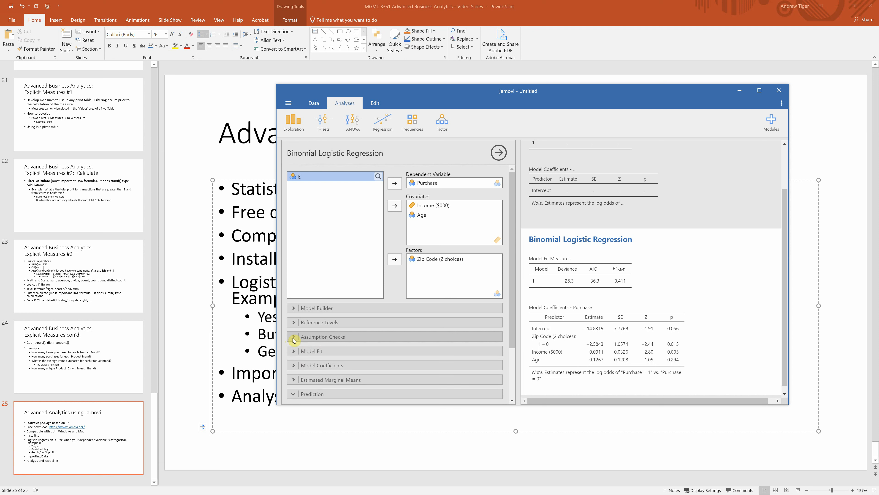
- Add Cox & Snell's R² and Nagelkerke's R² to the model fit measures and remove AIC
click(294, 351)
scroll(349, 354, down, 1)
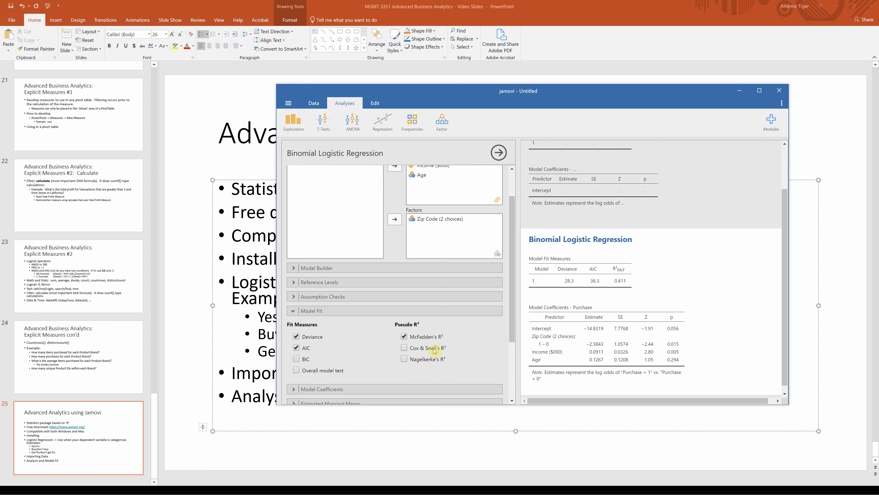
click(403, 360)
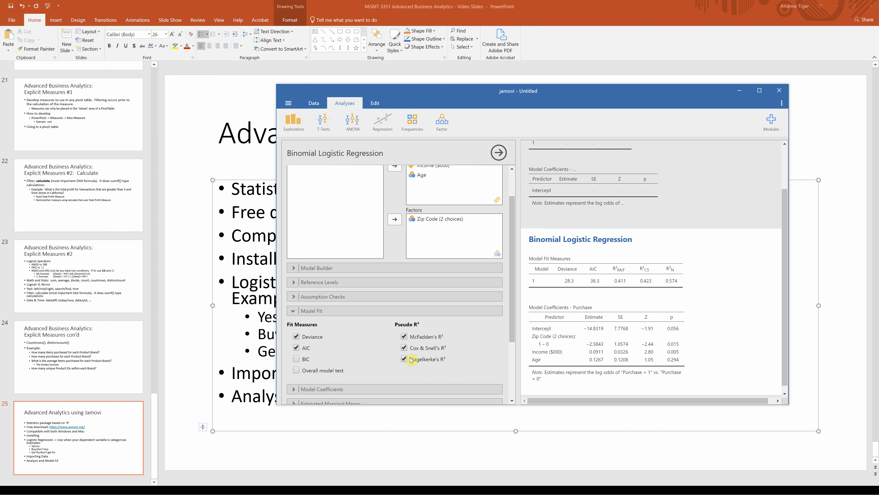
click(296, 348)
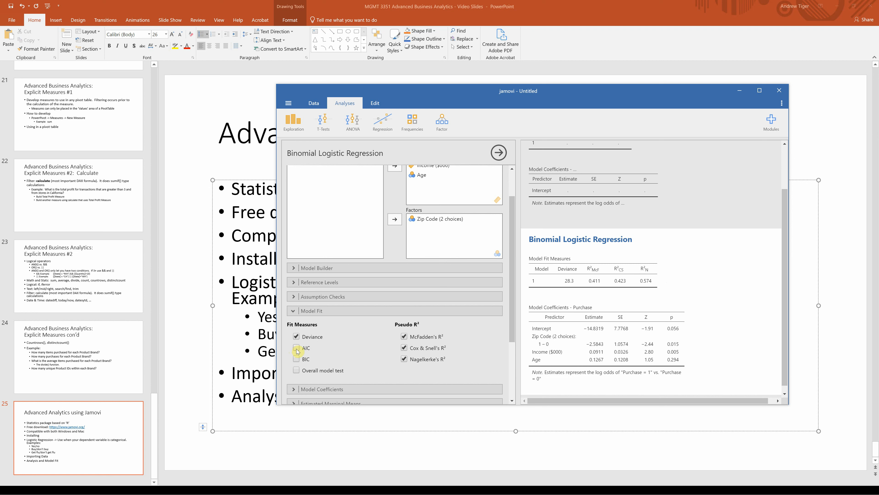
- Expand the Model Coefficients and Estimated Marginal Means options and review the choices they offer
scroll(498, 345, down, 3)
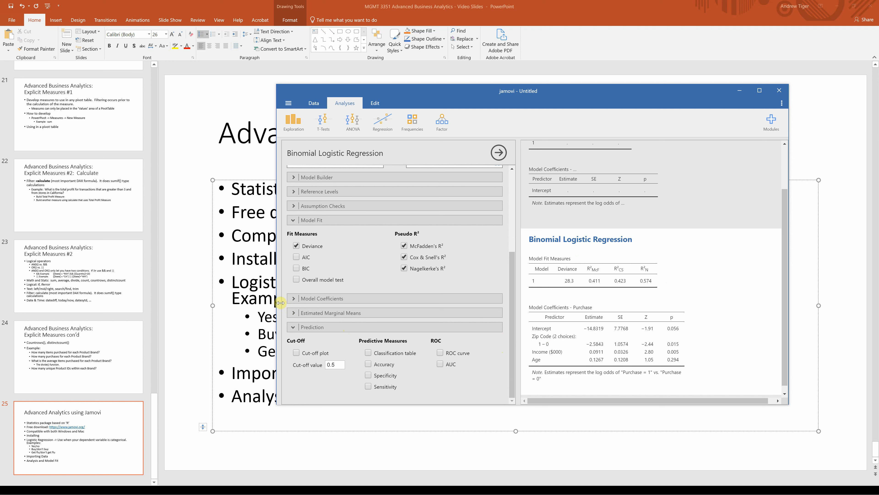
click(292, 298)
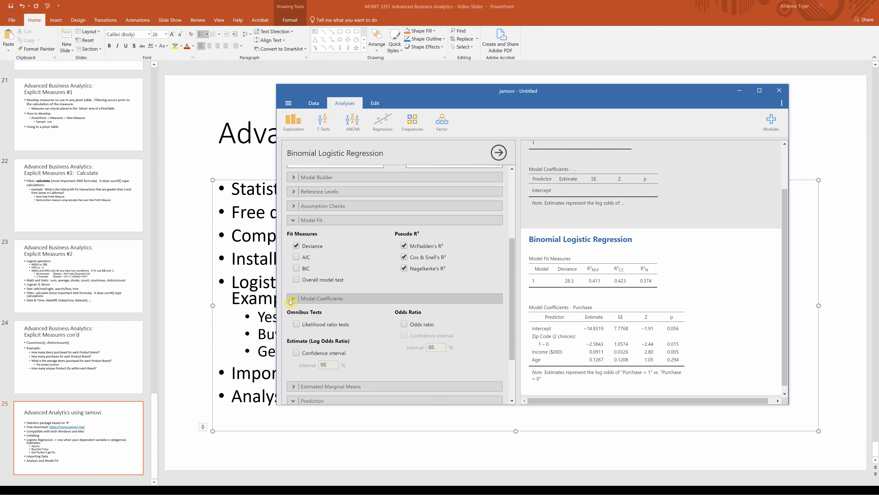
scroll(366, 354, down, 3)
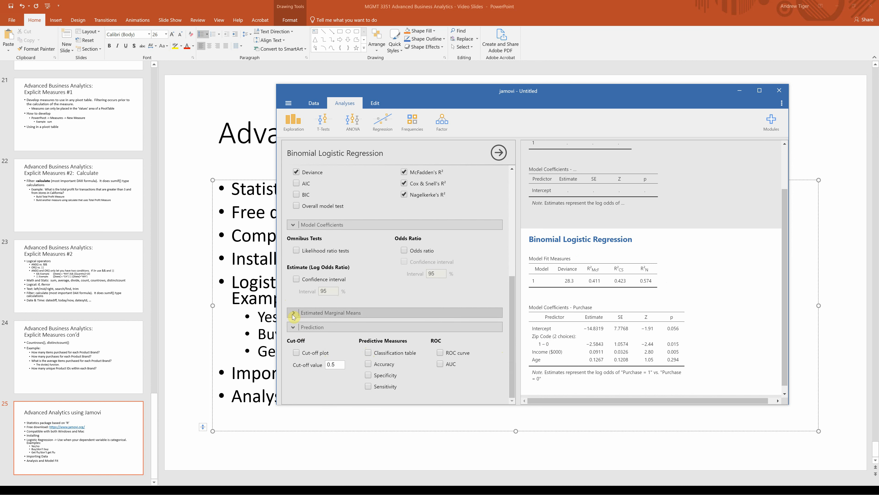
click(295, 313)
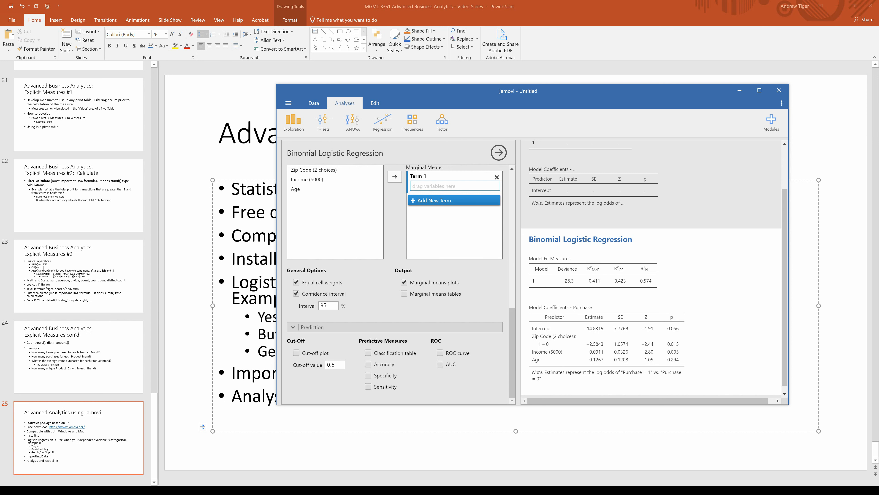
- Switch to the Logistic_Regression workbook in Excel and examine the chart comparing the linear and logistic models
drag(878, 221, 334, 53)
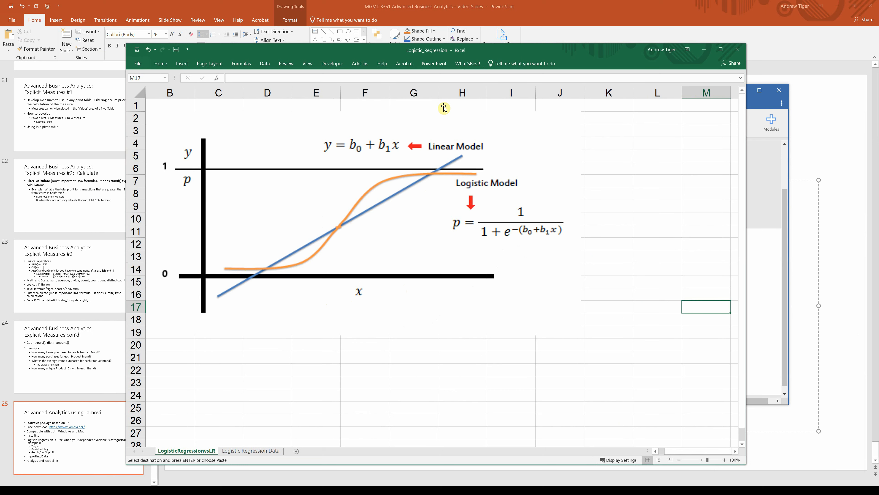
drag(499, 52, 878, 208)
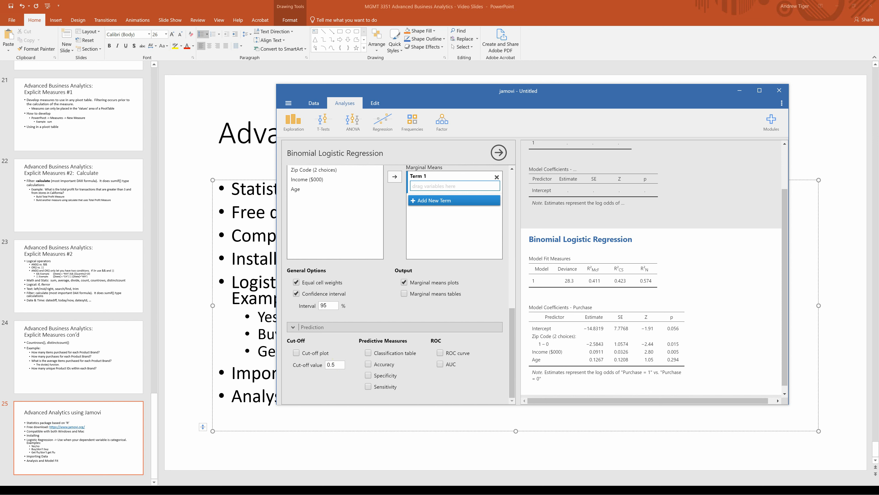
click(43, 484)
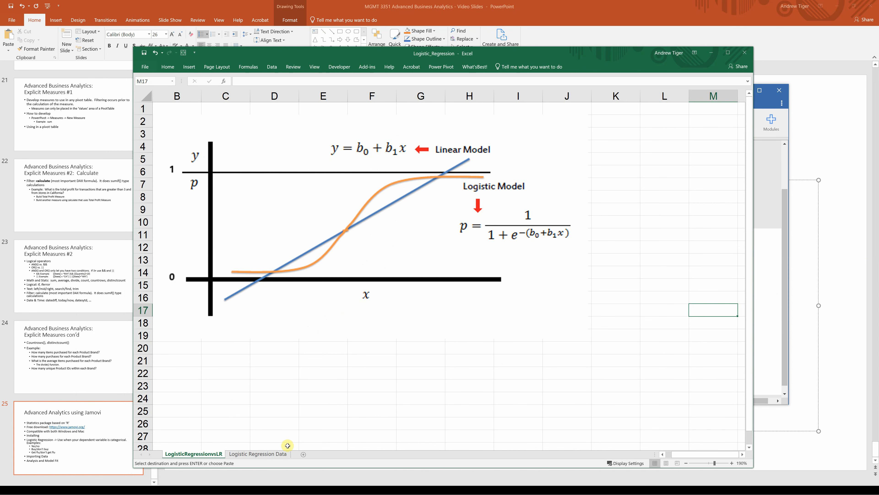
- Open the Logistic Regression Data sheet and look through the 0 and 1 values in the Purchase column
click(279, 457)
click(174, 135)
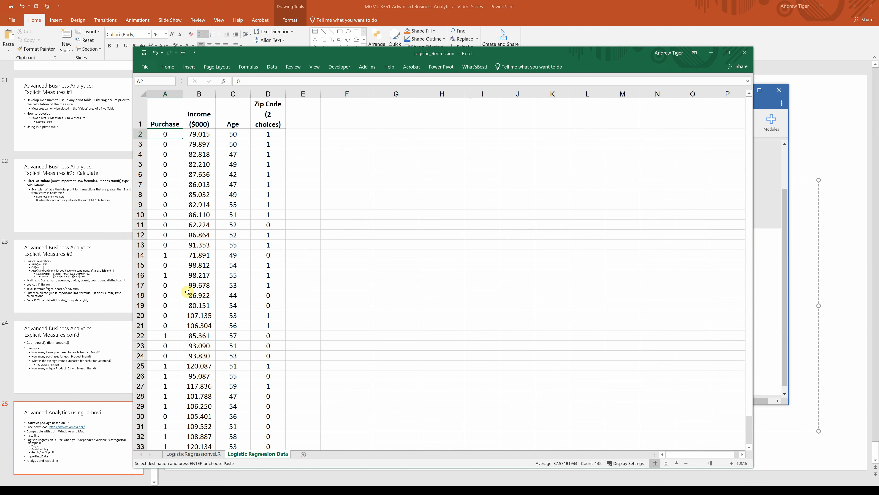
scroll(186, 296, down, 3)
click(164, 254)
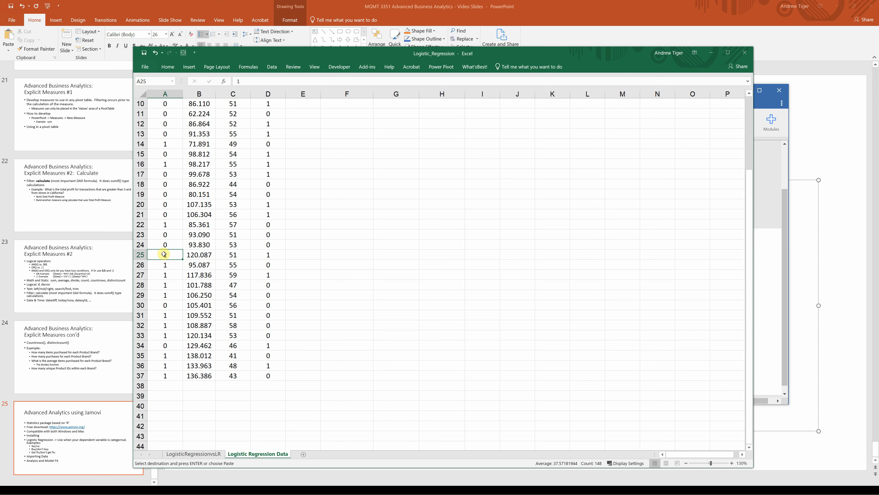
click(172, 185)
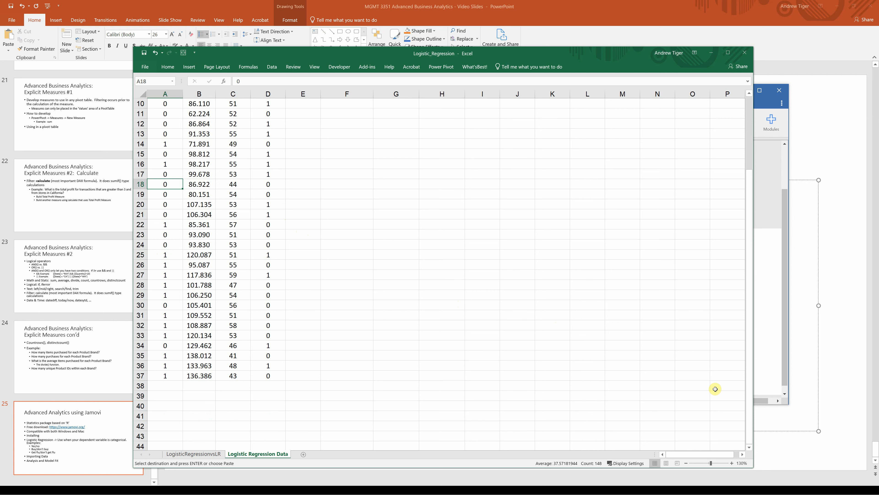
- Switch back to jamovi and add the cut-off plot to the prediction output
click(763, 367)
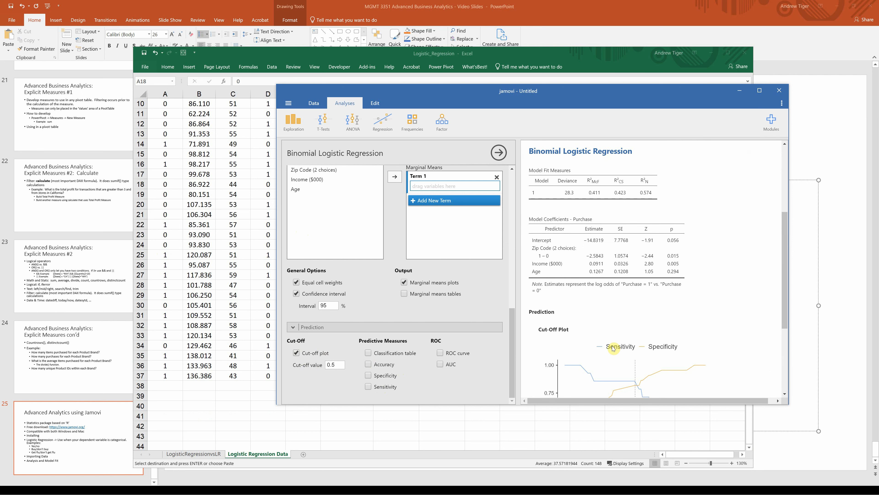
scroll(613, 348, down, 4)
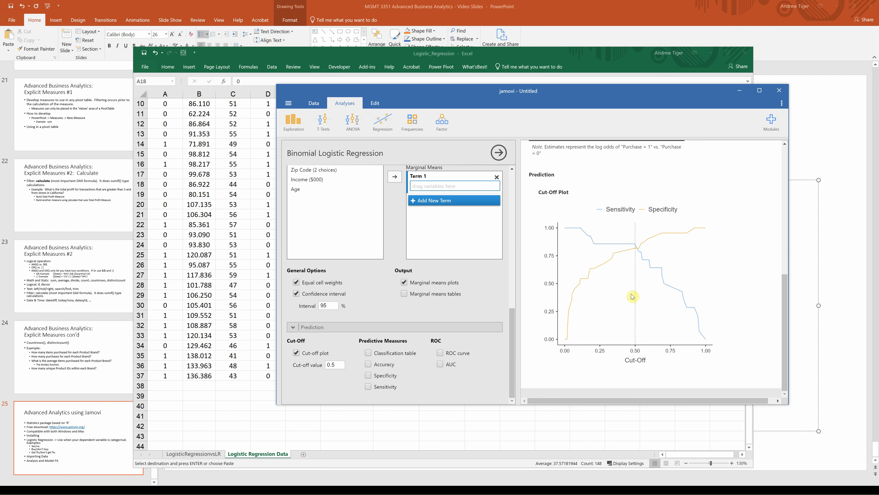
- Try a prediction cut-off value of 0.3 and set it back to 0.5
click(334, 365)
text(0.3)
key(Return)
click(338, 365)
text(.)
click(434, 384)
- Add the classification table for Purchase to the prediction output and view it
click(369, 352)
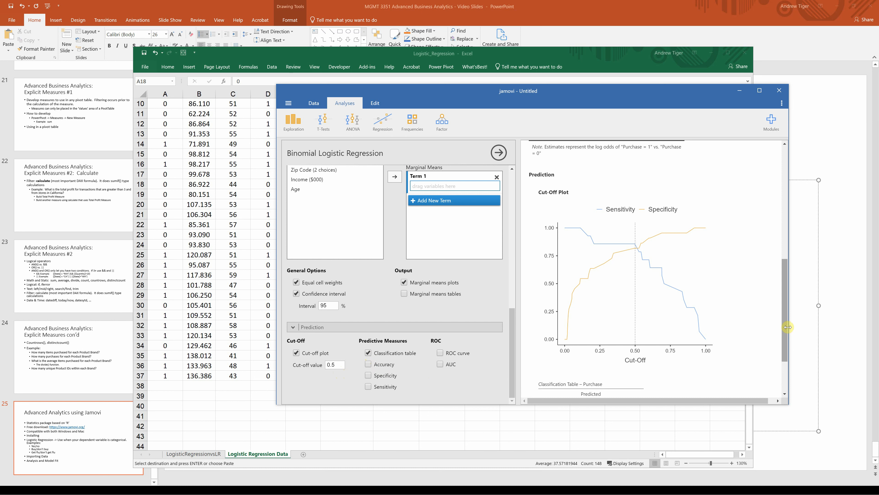
drag(783, 319, 779, 362)
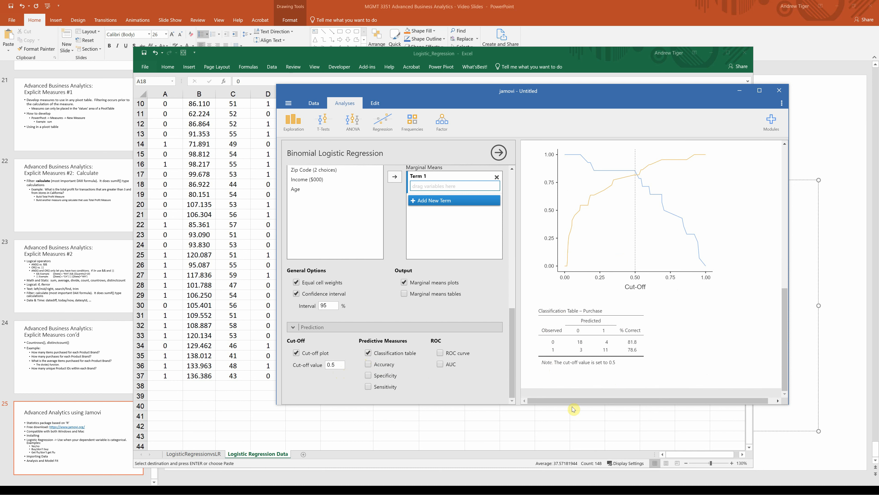
- Switch to the Excel data sheet and select all Purchase values up from A37 to check their totals
click(539, 430)
click(169, 375)
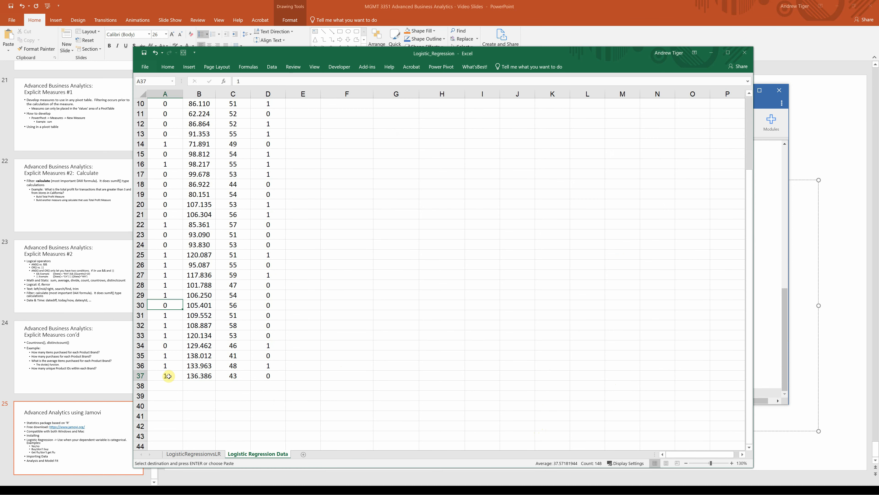
drag(168, 375, 169, 133)
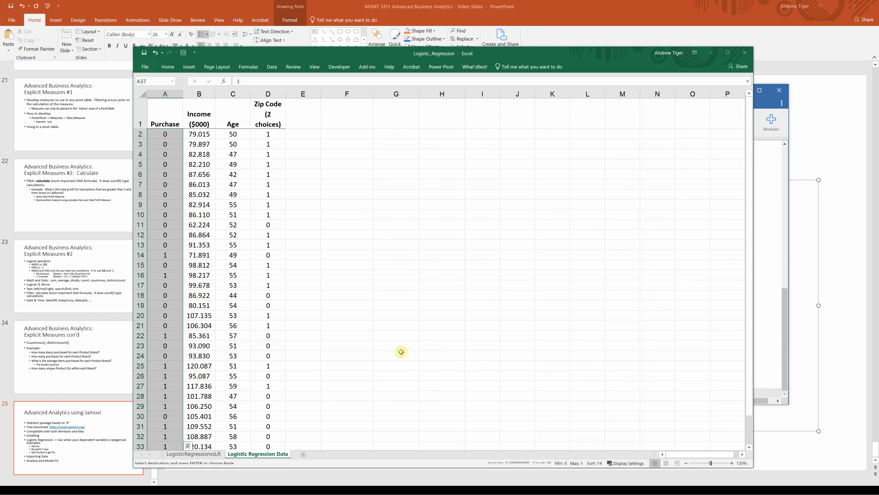
- Switch back to jamovi and add accuracy, specificity and sensitivity to the predictive measures
click(782, 383)
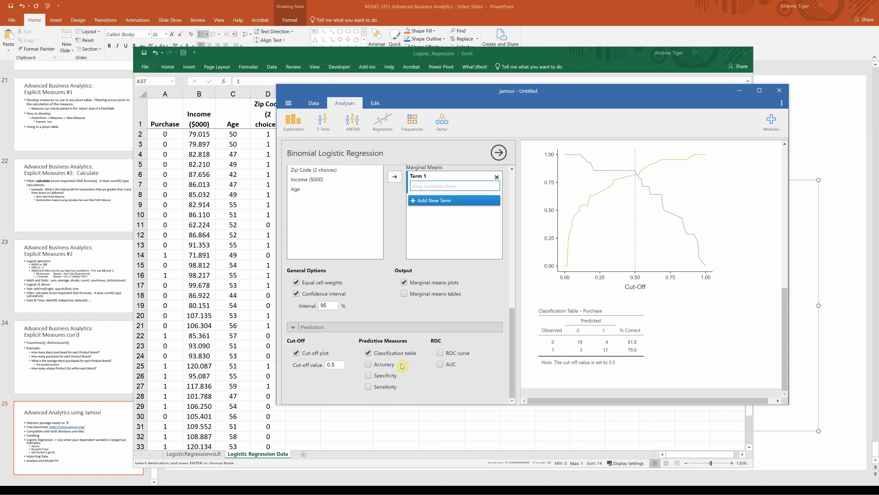
click(368, 364)
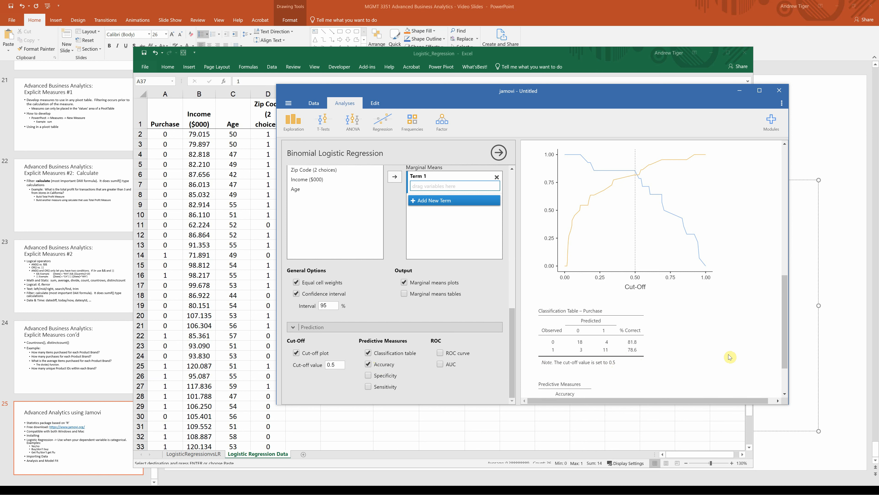
scroll(730, 355, down, 3)
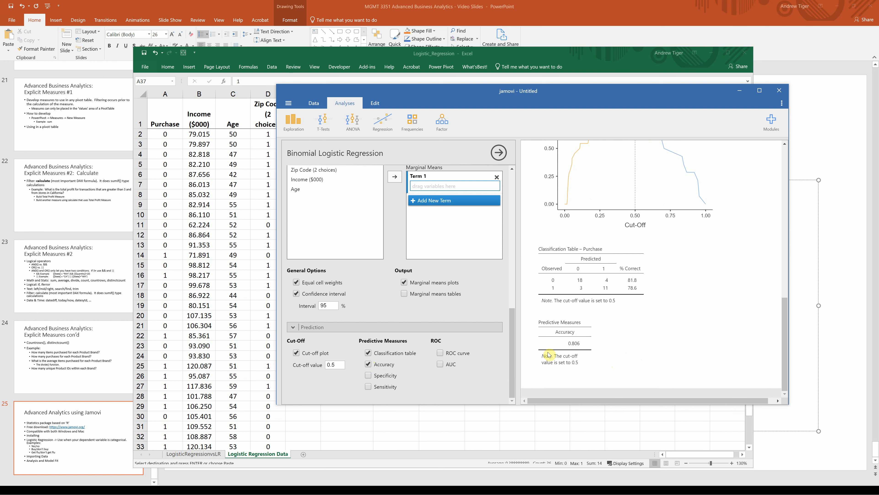
click(368, 377)
click(368, 364)
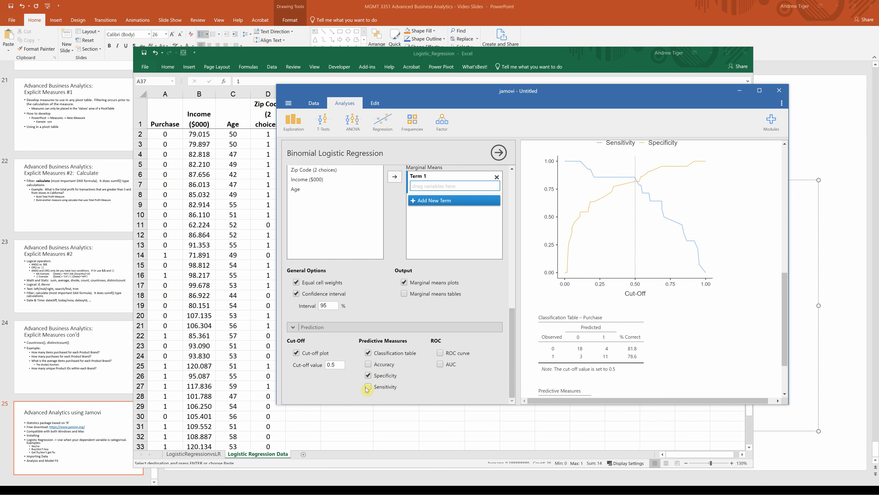
scroll(659, 374, down, 3)
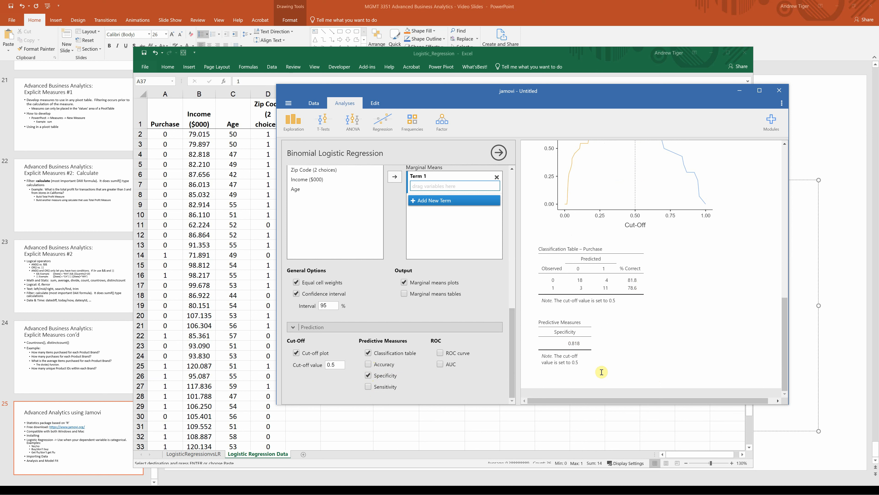
click(373, 387)
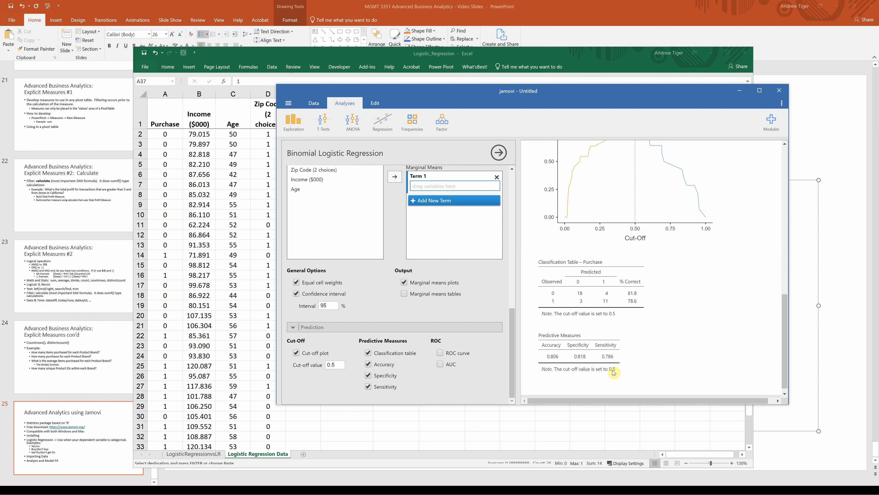
- Set the cut-off value to 0.3 and check the updated plot and classification table
click(336, 366)
text(.3)
key(Return)
scroll(690, 343, up, 1)
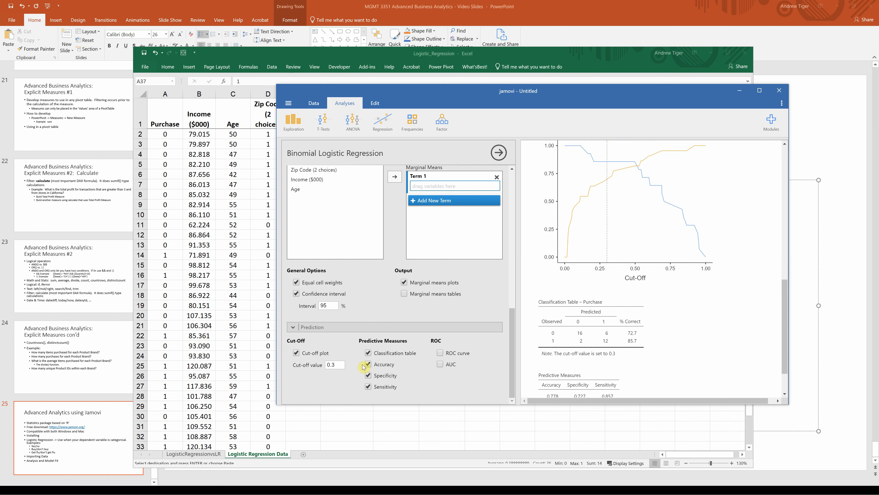
- Set the cut-off value to 0.55 and compare the resulting plot and predictive measures
click(340, 365)
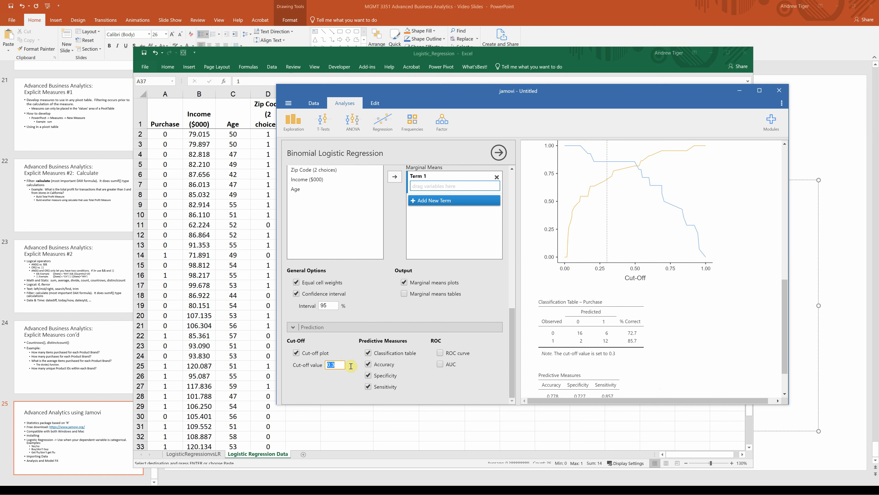
click(368, 375)
scroll(627, 362, down, 1)
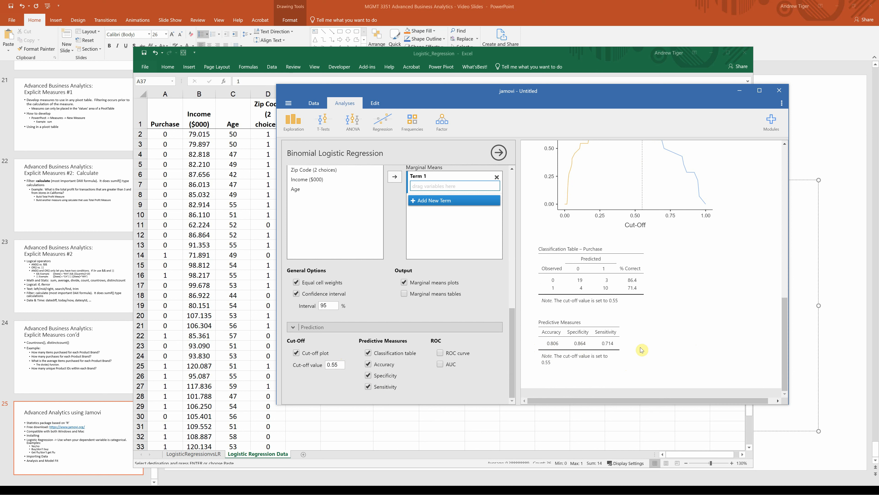
scroll(641, 347, up, 5)
scroll(623, 353, down, 5)
- Set the cut-off value to 0.5 and review the model coefficients and cut-off plot
double_click(341, 364)
click(340, 365)
key(Return)
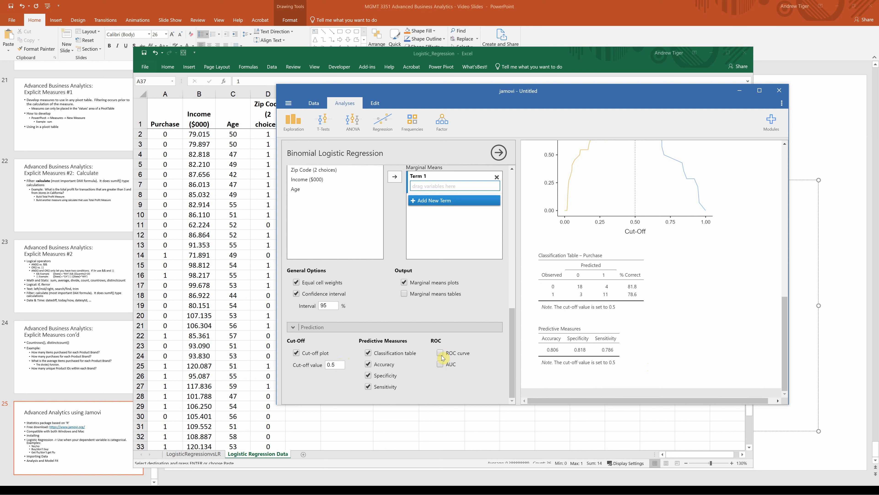
scroll(710, 322, up, 10)
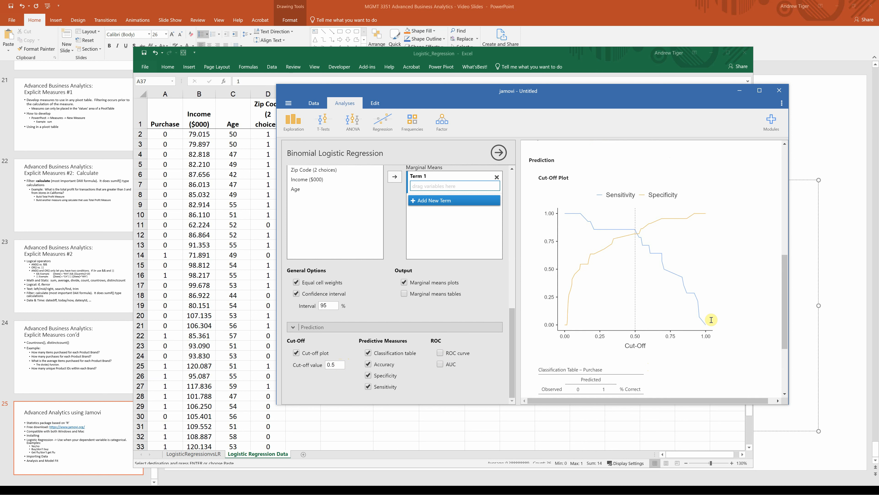
scroll(712, 322, down, 5)
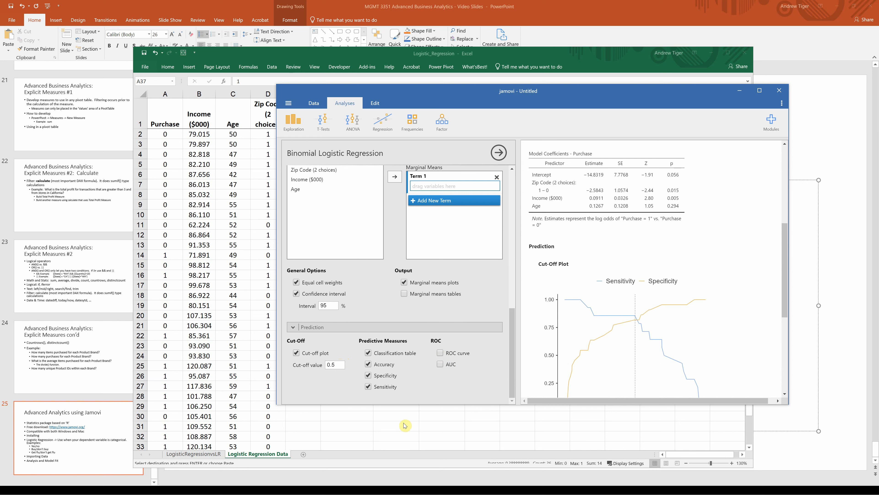
- Switch to the PowerPoint slide and select the word "Analysis" in its last bullet
click(827, 433)
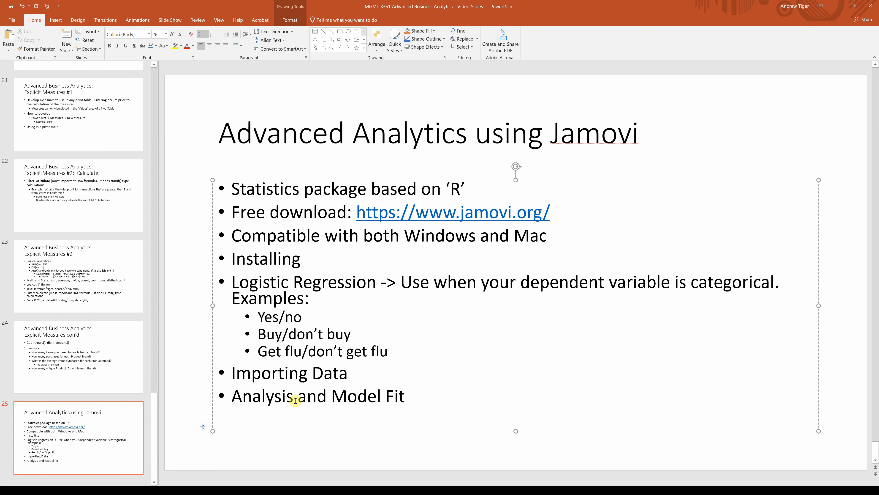
drag(295, 396, 232, 396)
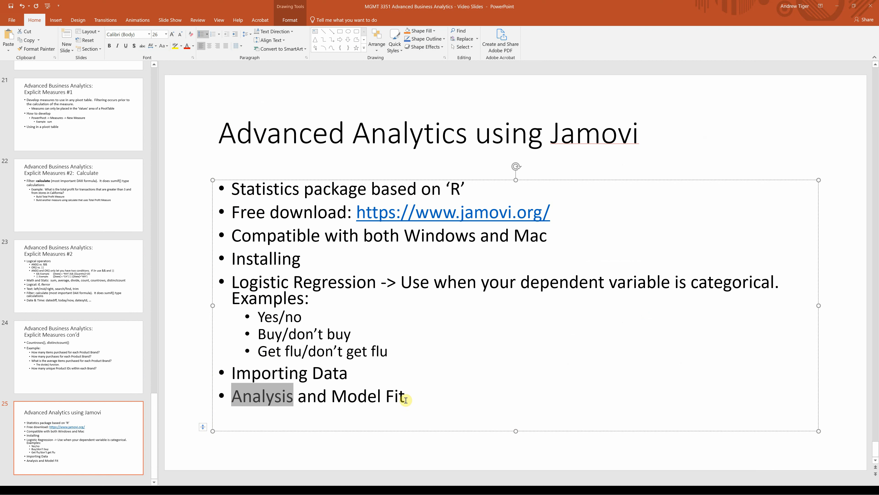